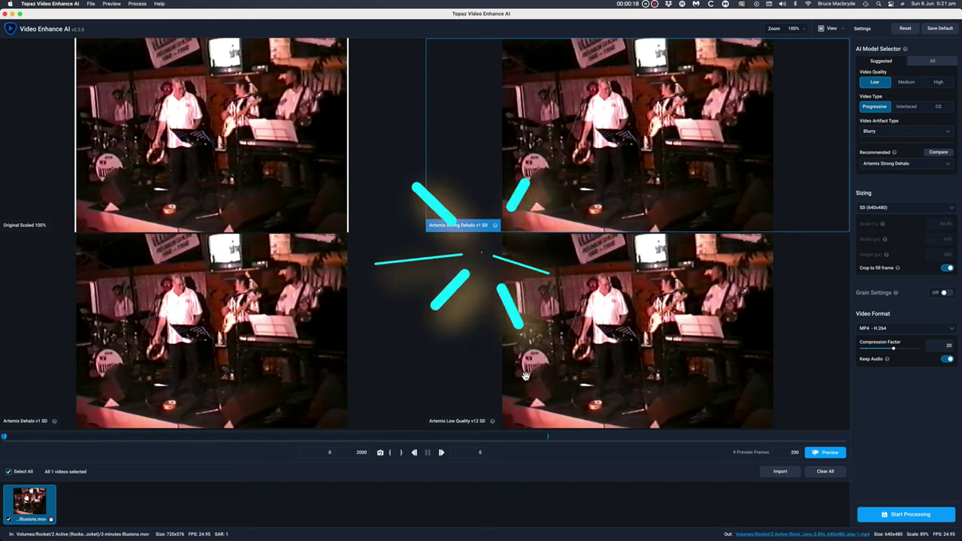
Change the Artemis Low Quality comparison version's recommended AI model to Artemis Aliased & Moire
left_click(508, 375)
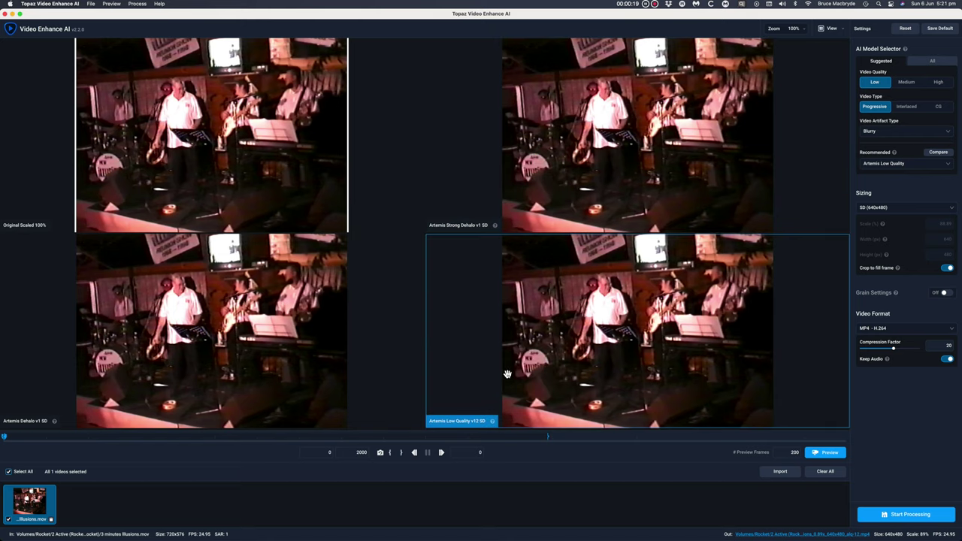
left_click(950, 165)
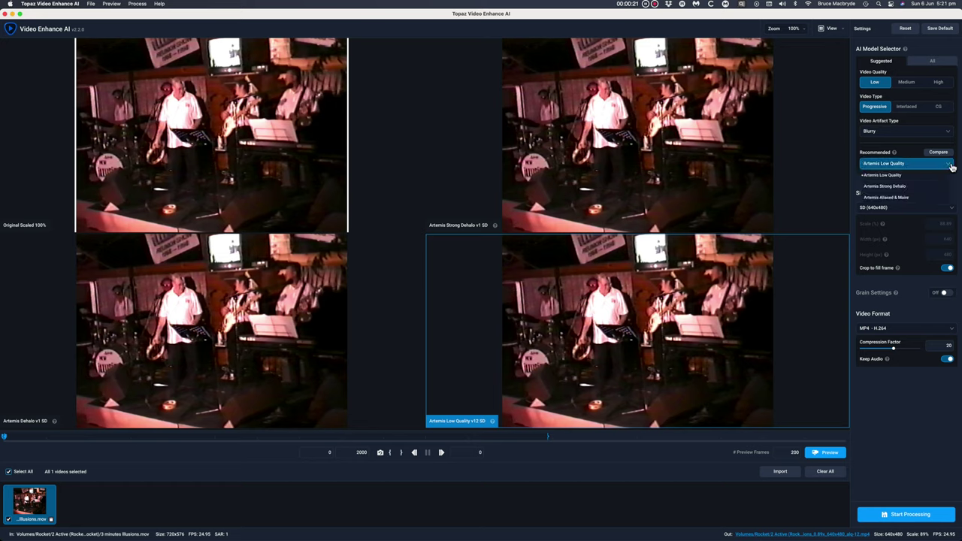
left_click(926, 199)
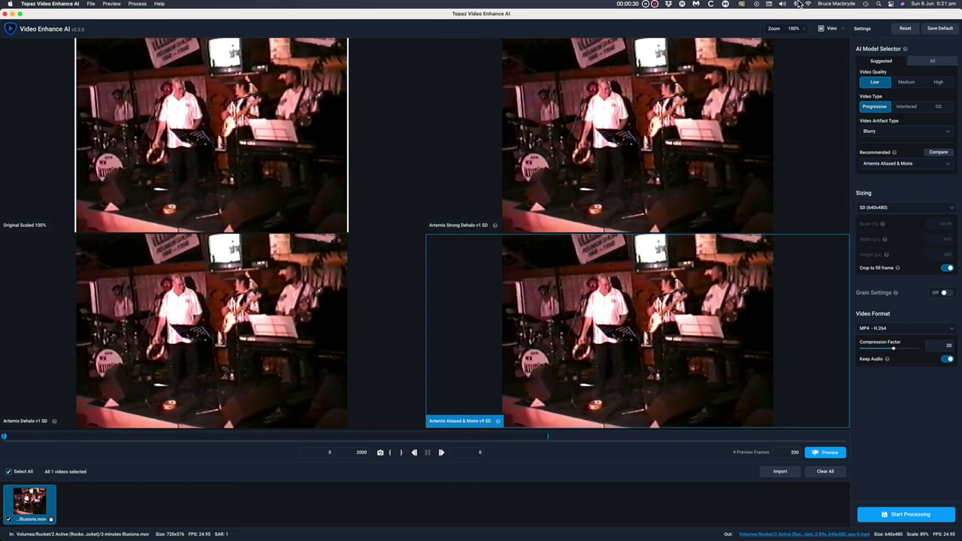
left_click(654, 4)
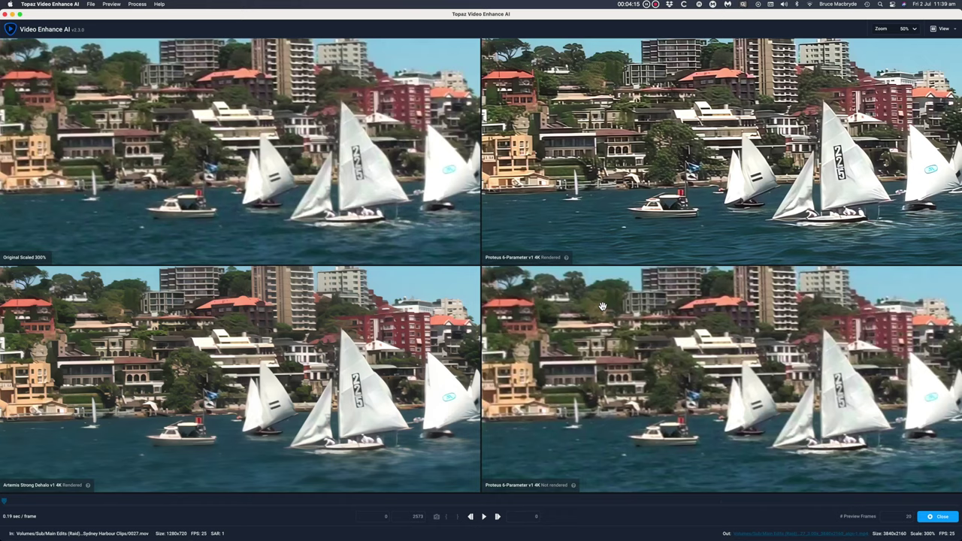
Inspect the sailboat comparison previews at closer magnification to judge the detail of the Proteus 6-Parameter and Artemis Strong Dehalo versions
scroll(655, 232, "up", 3)
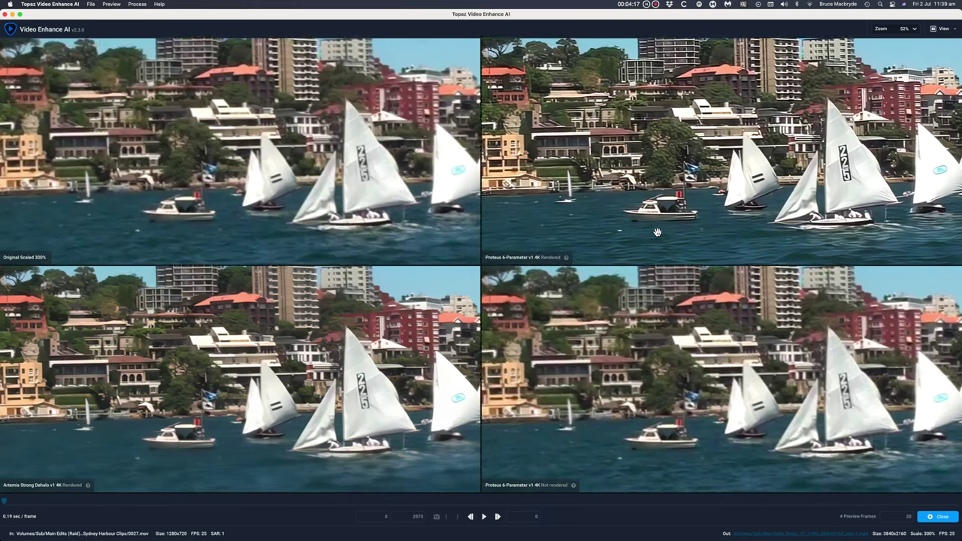
scroll(656, 233, "up", 5)
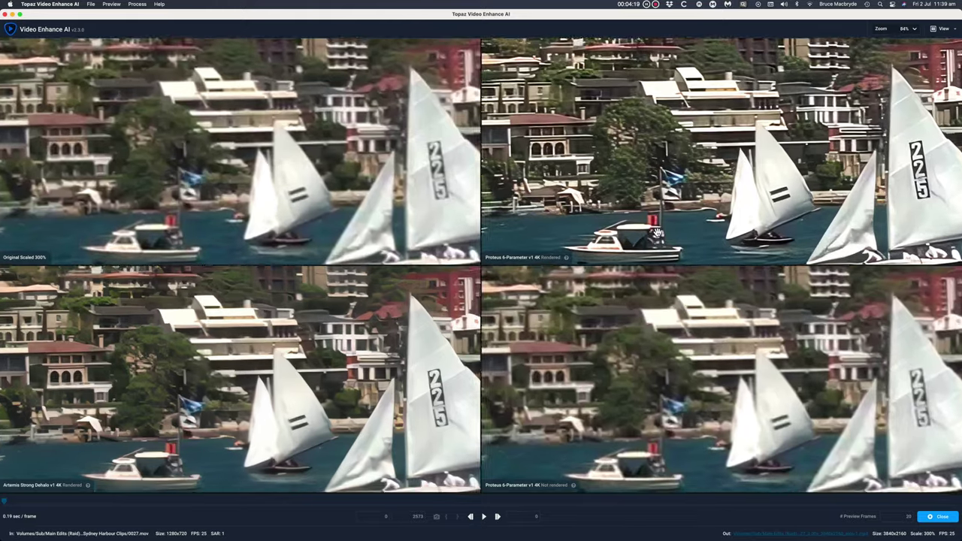
scroll(656, 232, "down", 8)
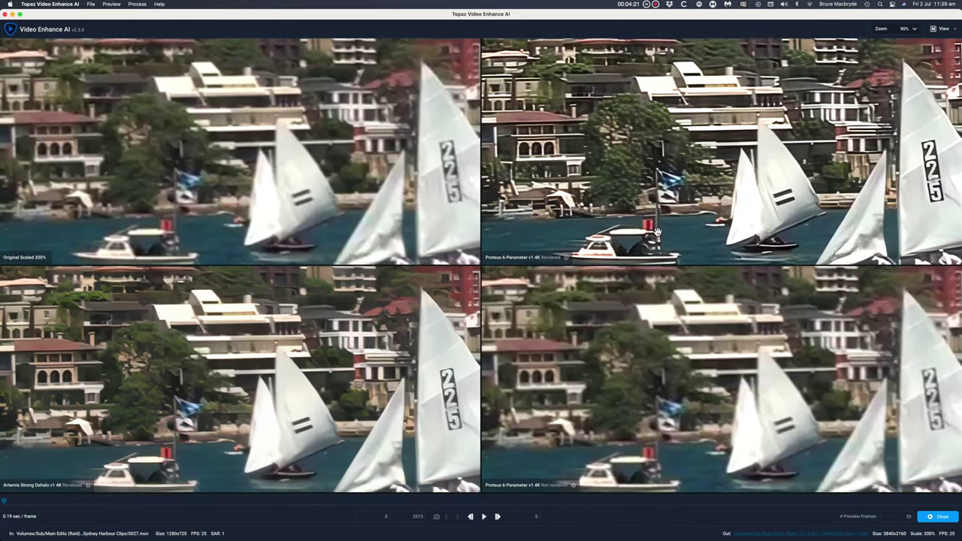
scroll(656, 232, "down", 8)
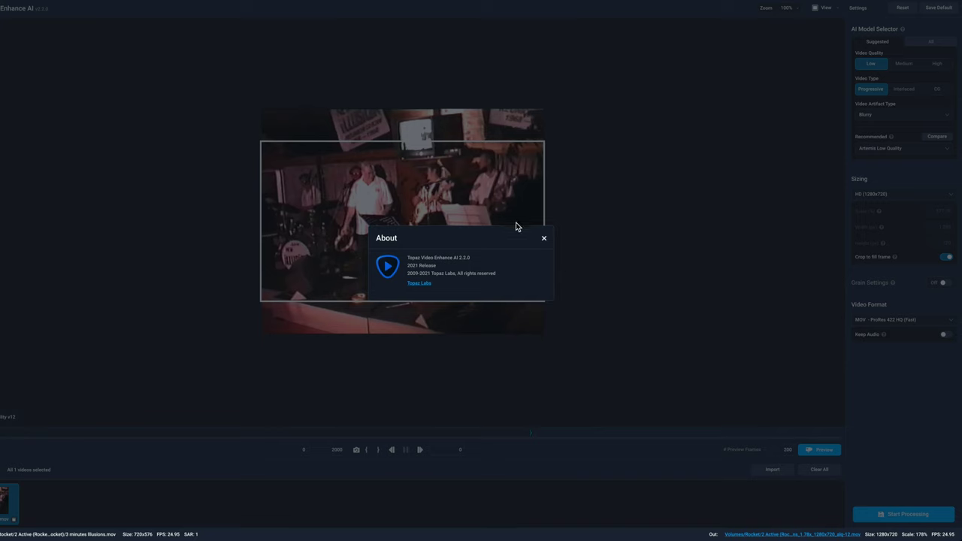
Close the version information and look through all available AI models, ending at the suggested Video Artifact Type options
left_click(544, 239)
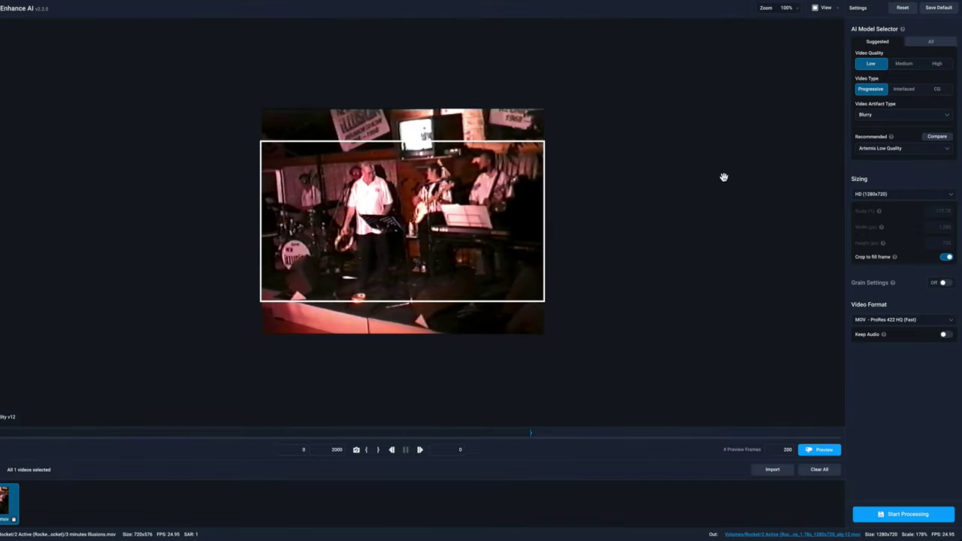
left_click(926, 46)
scroll(945, 81, "down", 3)
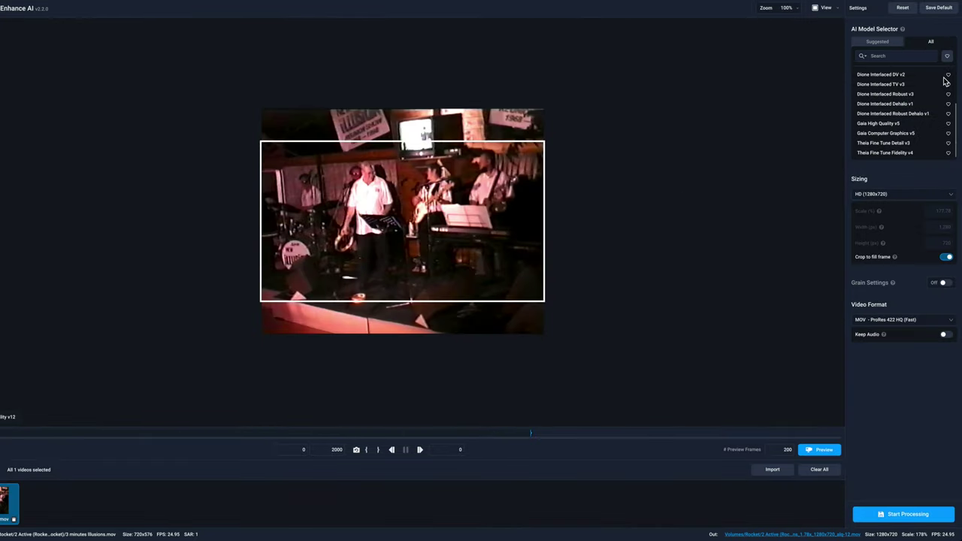
scroll(945, 82, "up", 3)
left_click(890, 42)
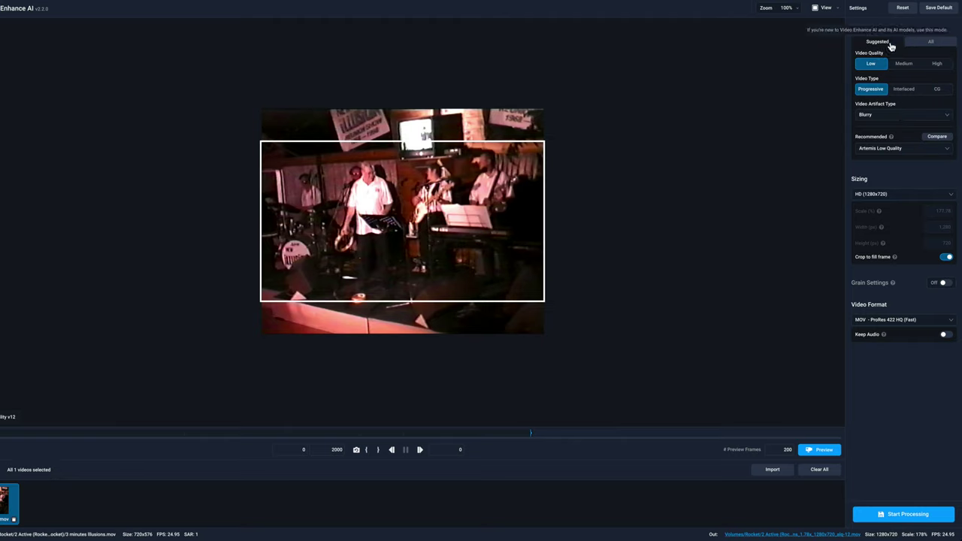
left_click(946, 116)
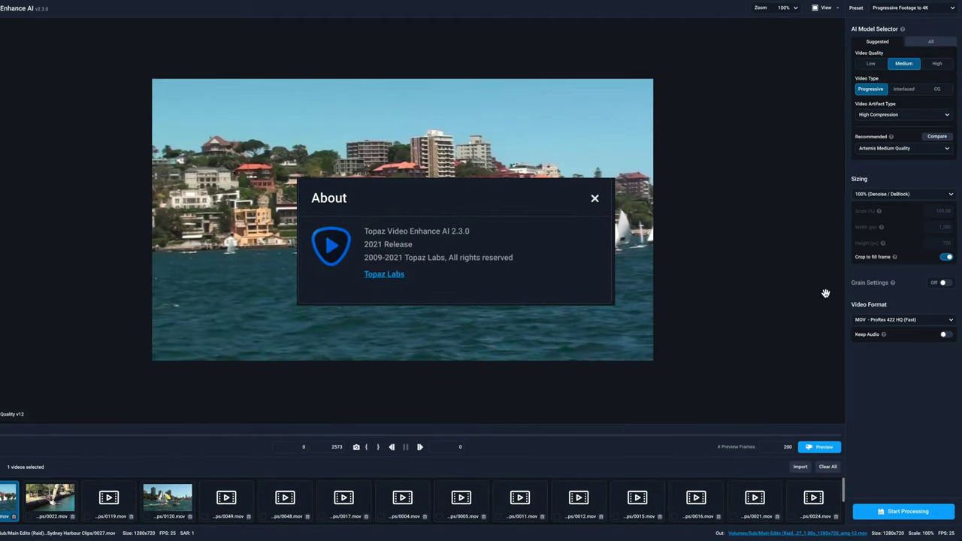
Dismiss the 2.3.0 version information and review the complete AI model list and the output sizing options
key("Escape")
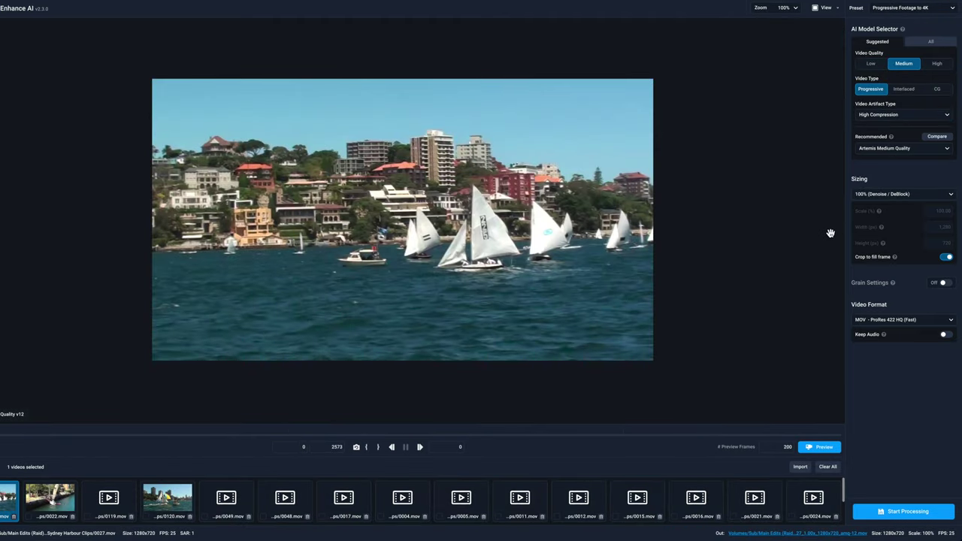
left_click(933, 42)
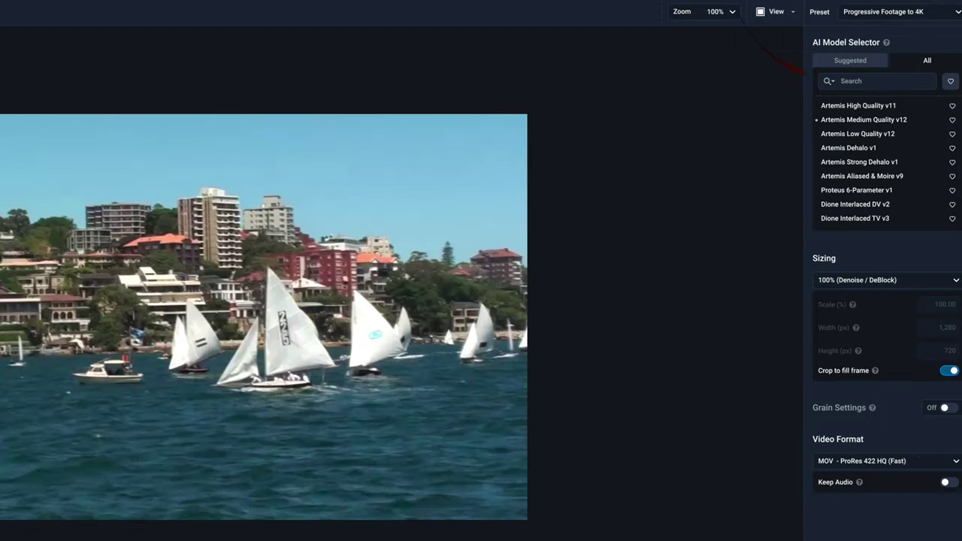
scroll(946, 128, "down", 3)
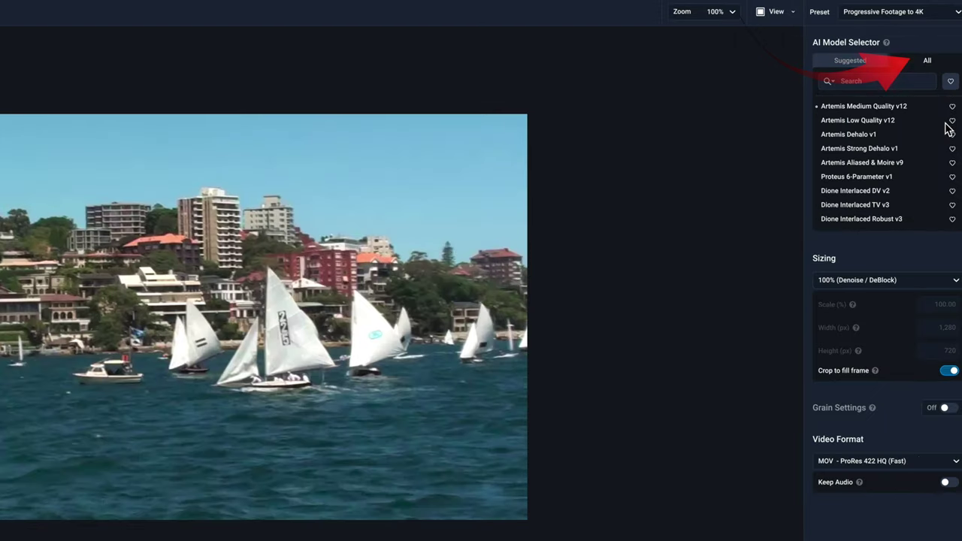
scroll(946, 128, "down", 3)
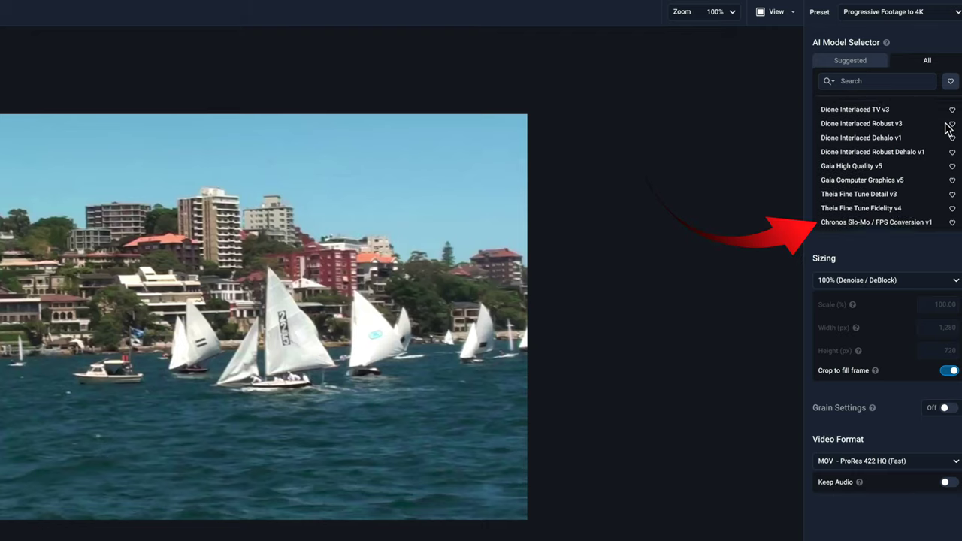
scroll(947, 128, "up", 3)
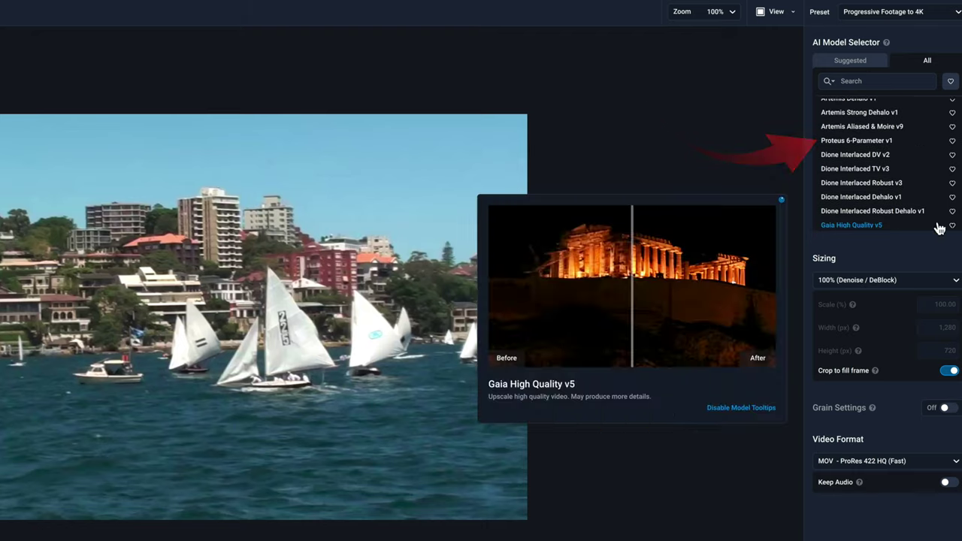
left_click(955, 282)
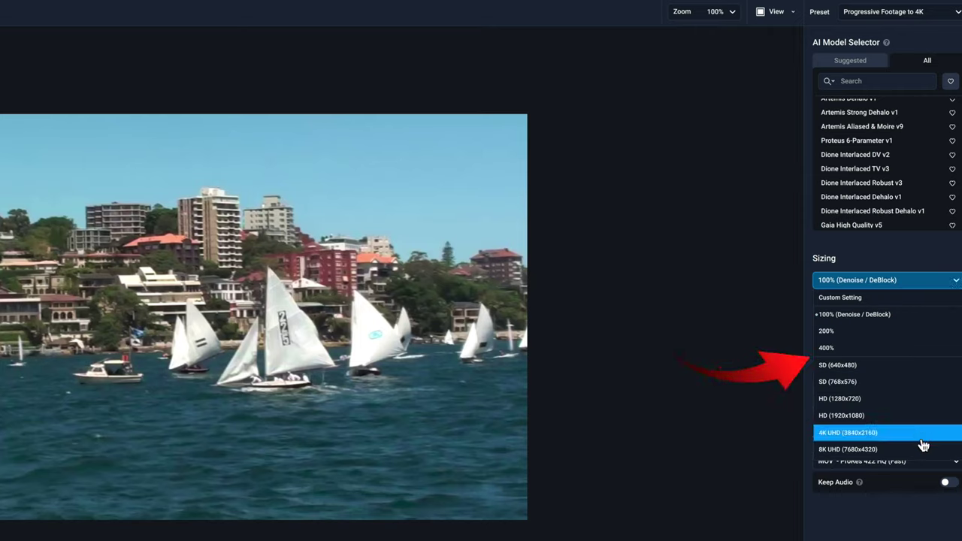
left_click(742, 353)
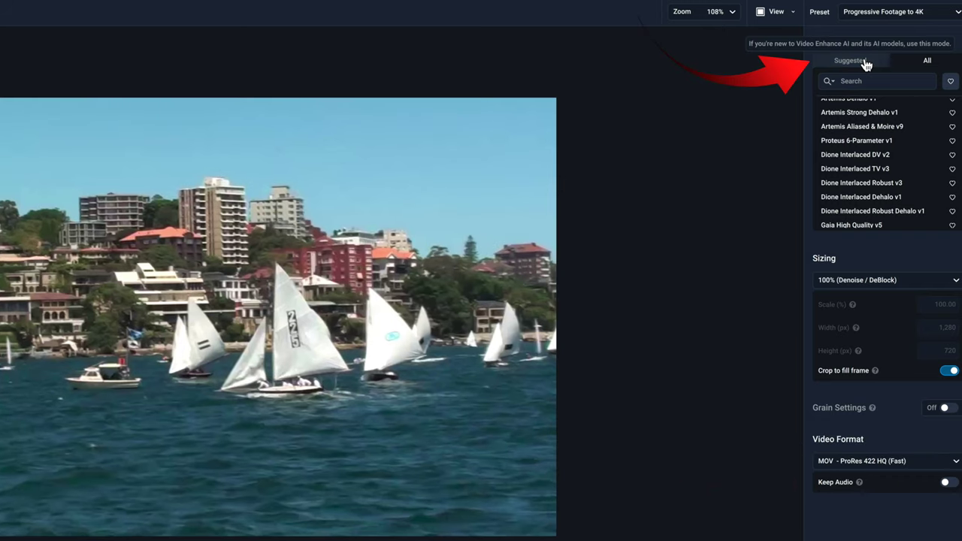
Return to the suggested AI models and set the Video Artifact Type to Motion Jitter or Choppy Framerate
left_click(863, 63)
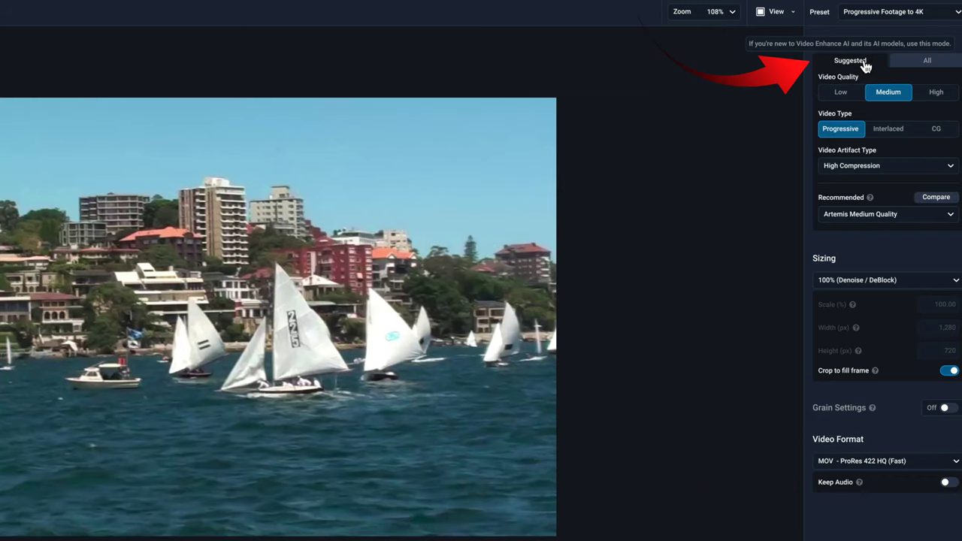
left_click(949, 168)
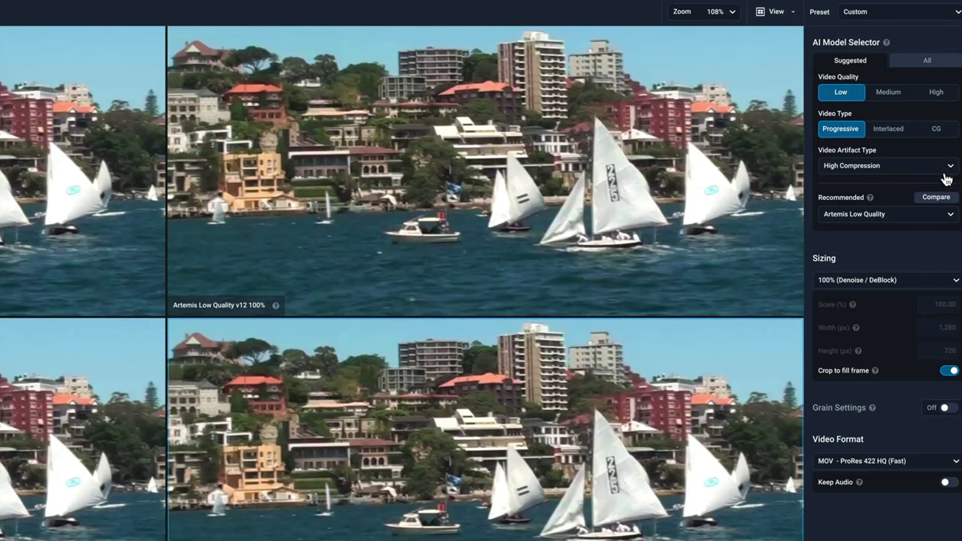
left_click(952, 170)
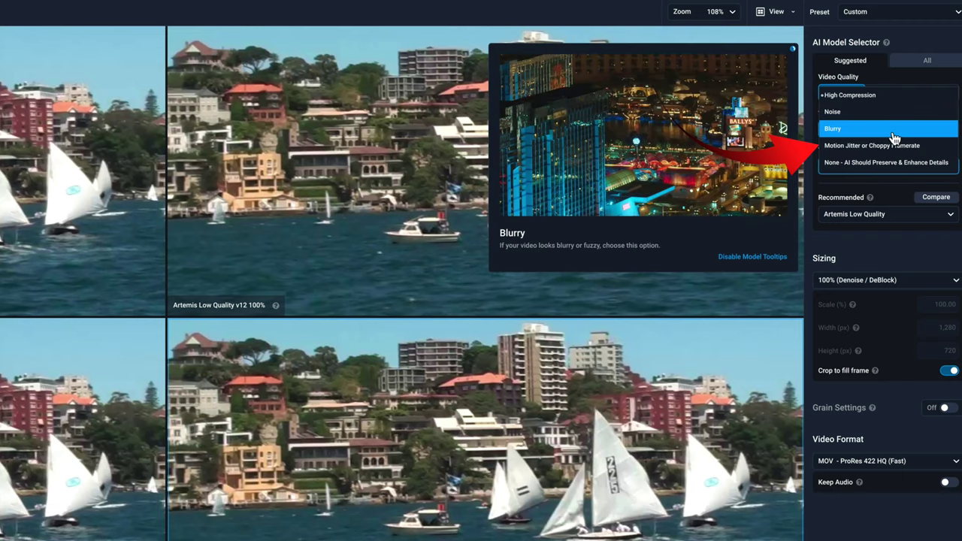
left_click(881, 148)
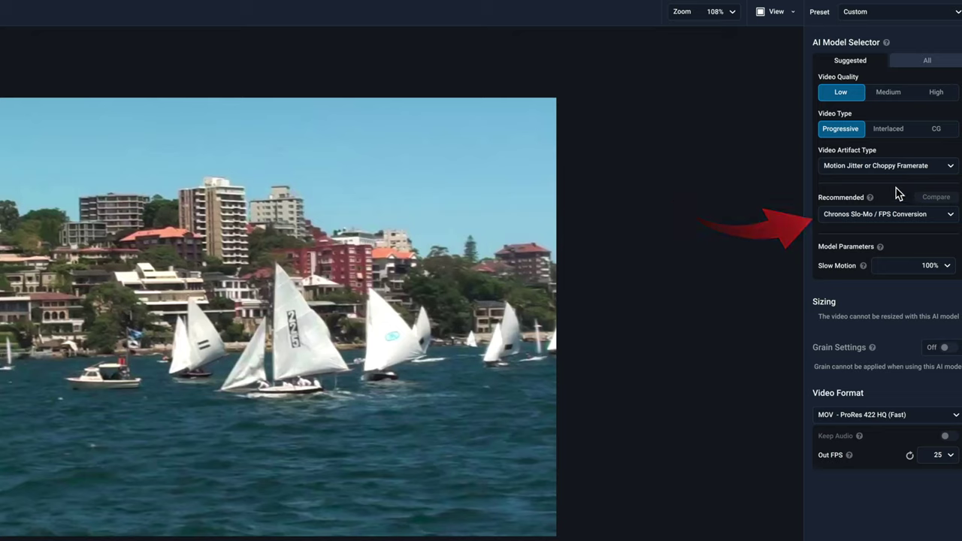
Check the recommended models for the choppy-framerate artifact and open the Slow Motion options of Chronos Slo-Mo / FPS Conversion
left_click(941, 218)
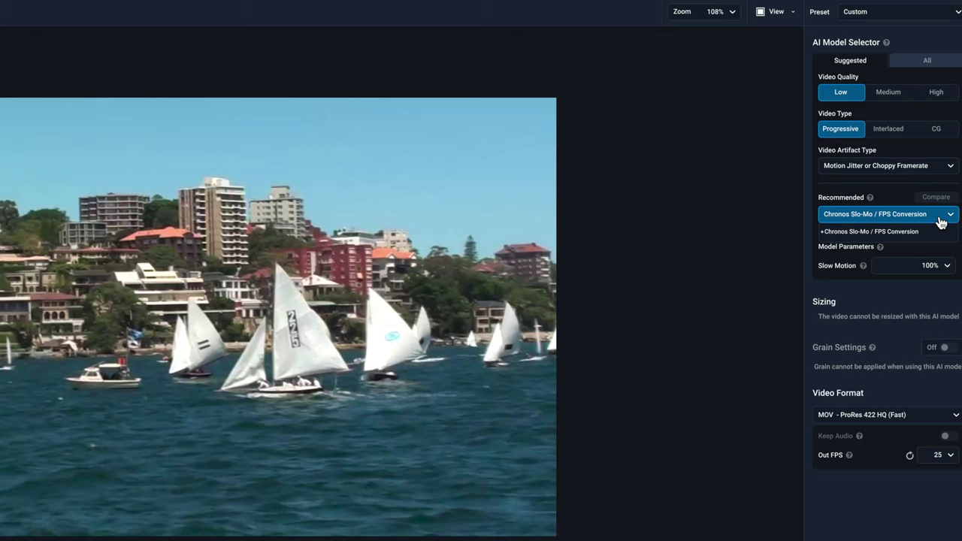
left_click(919, 218)
left_click(950, 268)
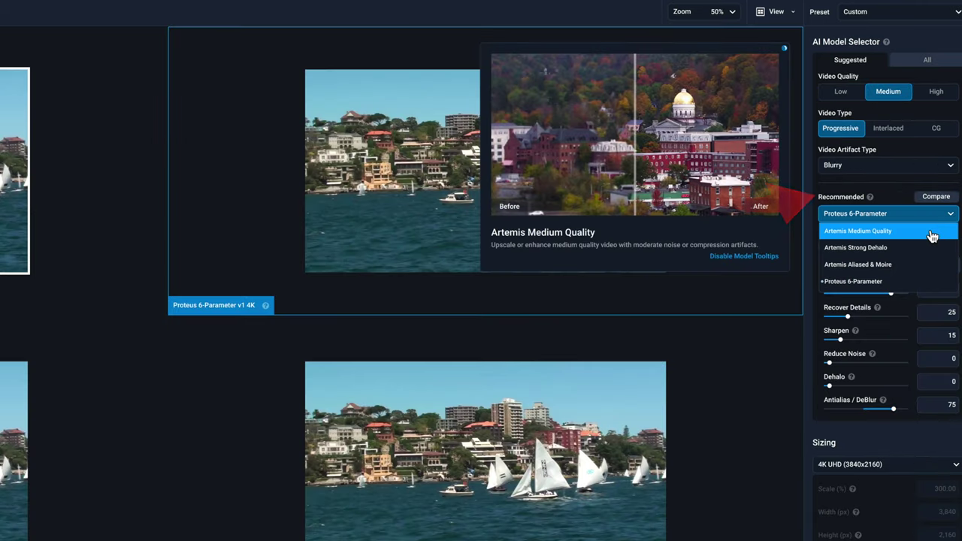
Switch the selected comparison version to Artemis Medium Quality, and then back to Proteus 6-Parameter
left_click(932, 233)
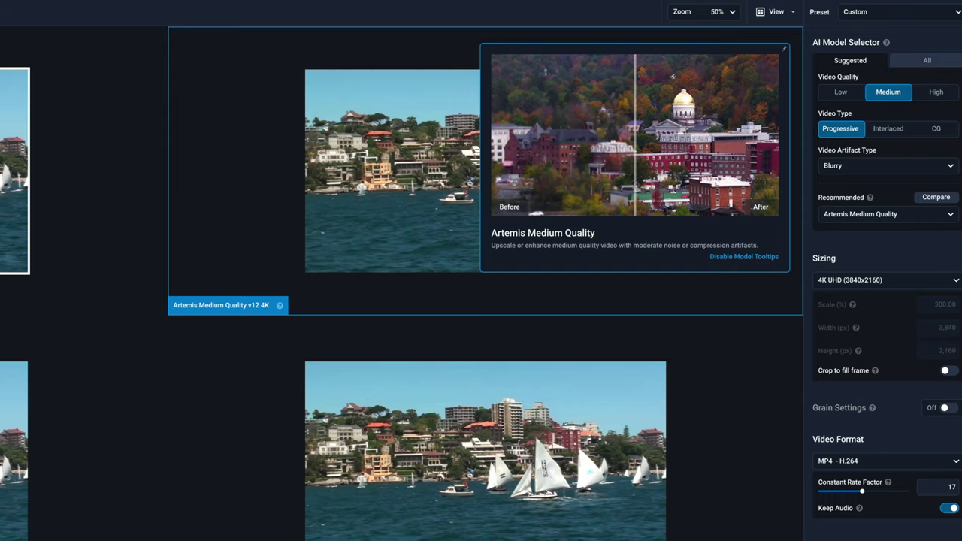
left_click(950, 215)
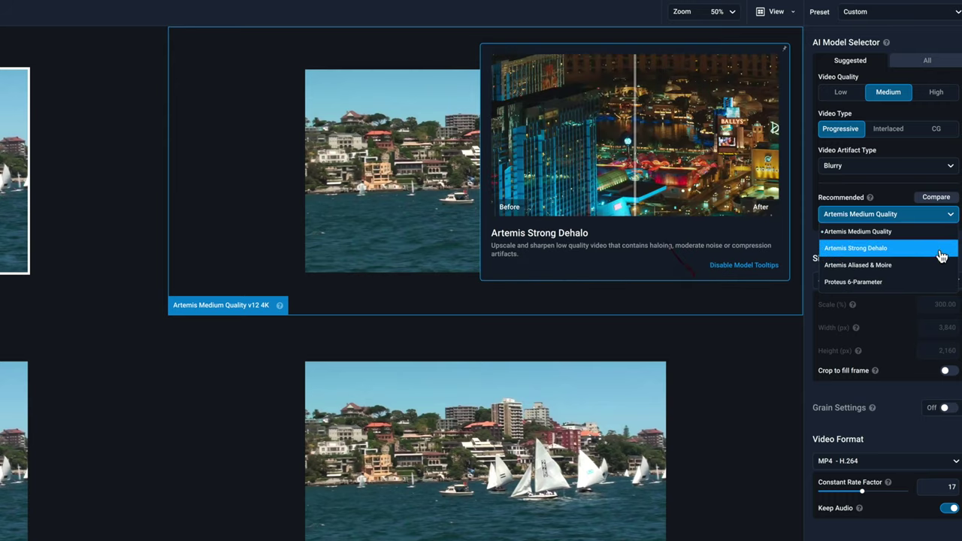
left_click(932, 284)
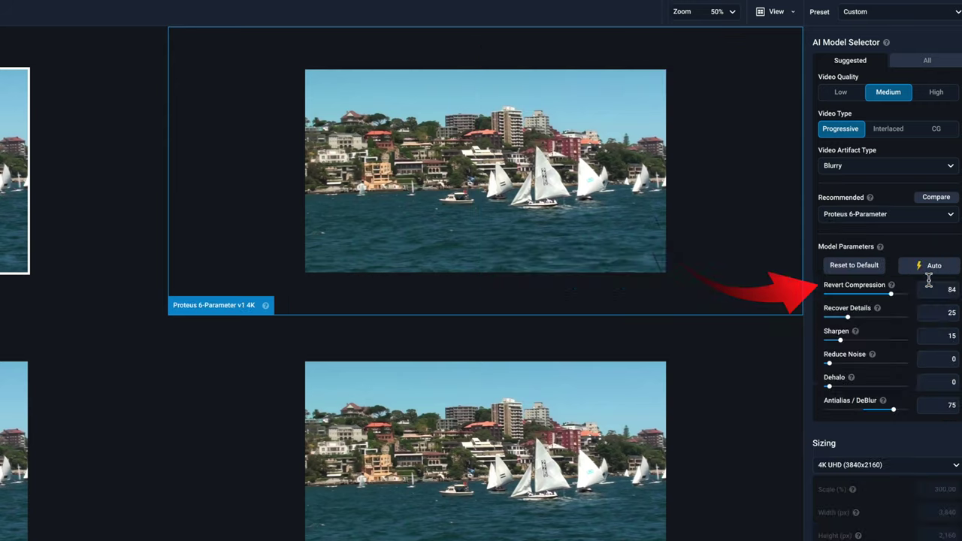
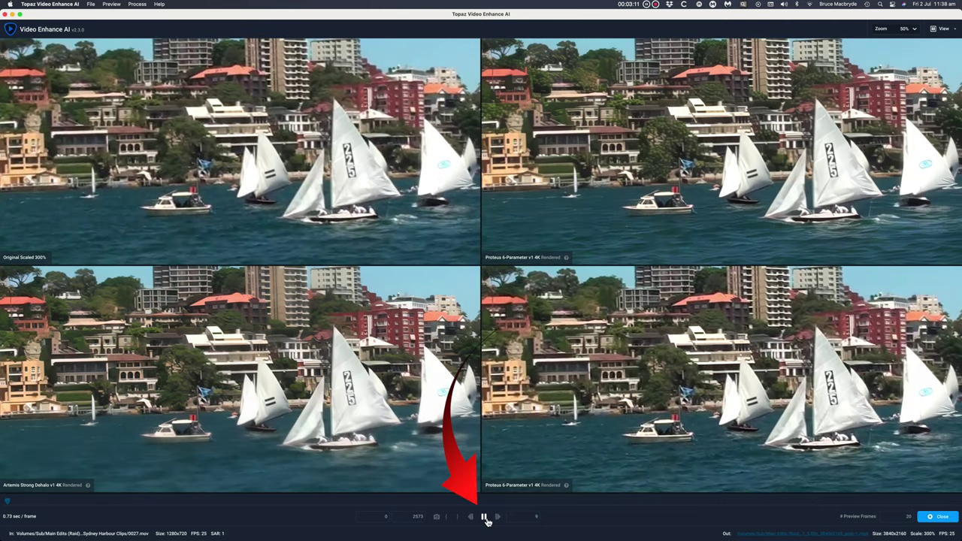
Pause and close the rendered four-way preview and check the model parameters of the Proteus 6-Parameter version below the other one
left_click(486, 518)
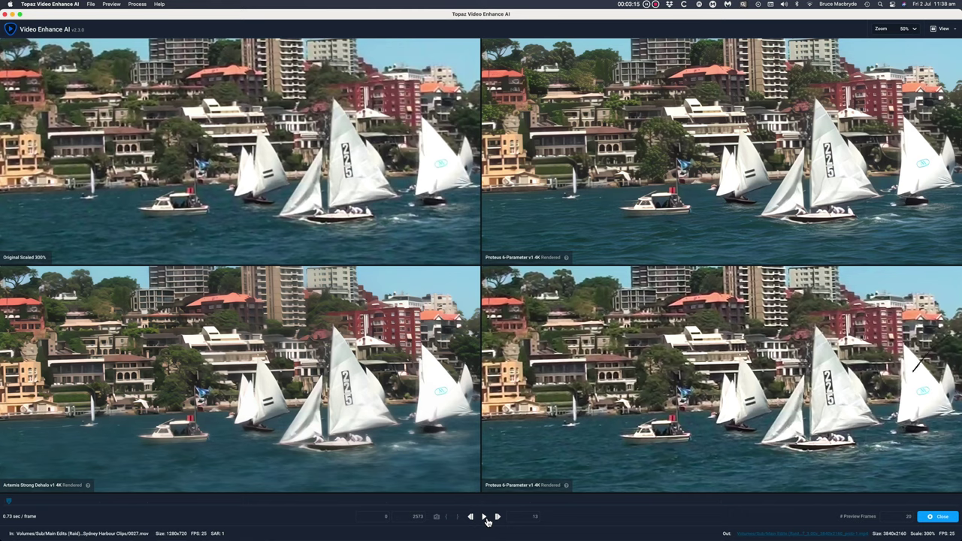
left_click(934, 517)
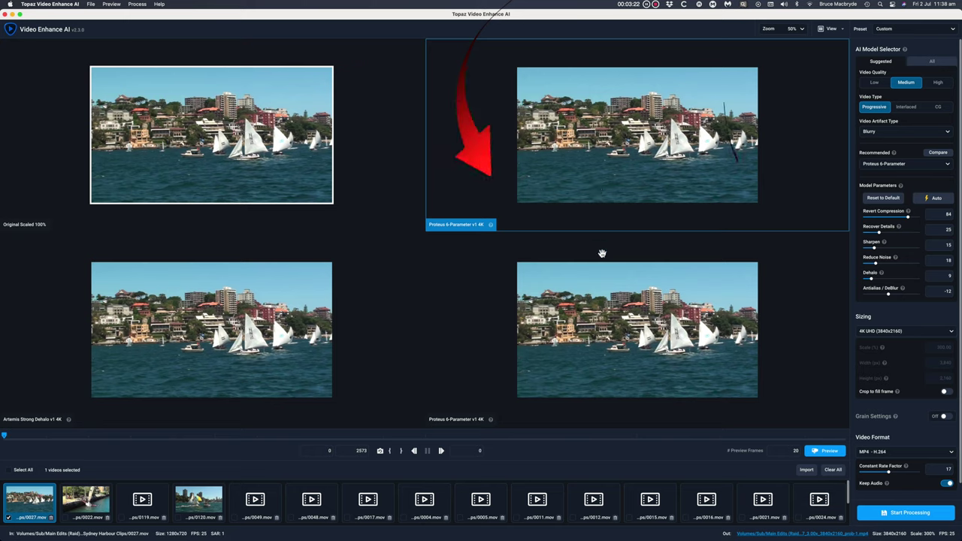
left_click(610, 327)
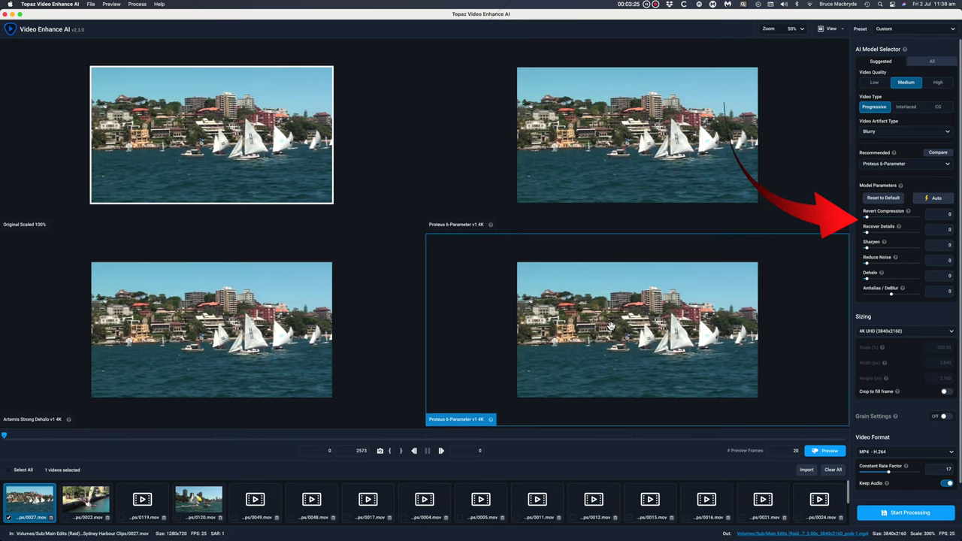
Set the Proteus version beside the original to Recover Details 67, Sharpen 62, Reduce Noise 0, Dehalo 0 and Antialias/DeBlur 67, and render a preview
left_click(612, 174)
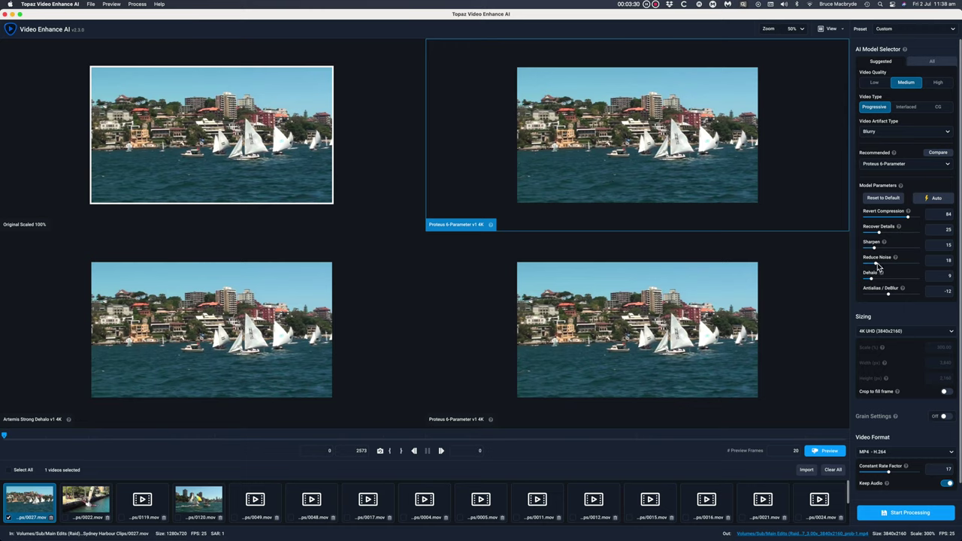
mouse_move(876, 264)
left_mouse_down()
mouse_move(854, 262)
mouse_move(861, 280)
left_mouse_up()
left_click_drag(874, 246, 899, 232)
left_click(889, 294)
left_click_drag(891, 296, 907, 293)
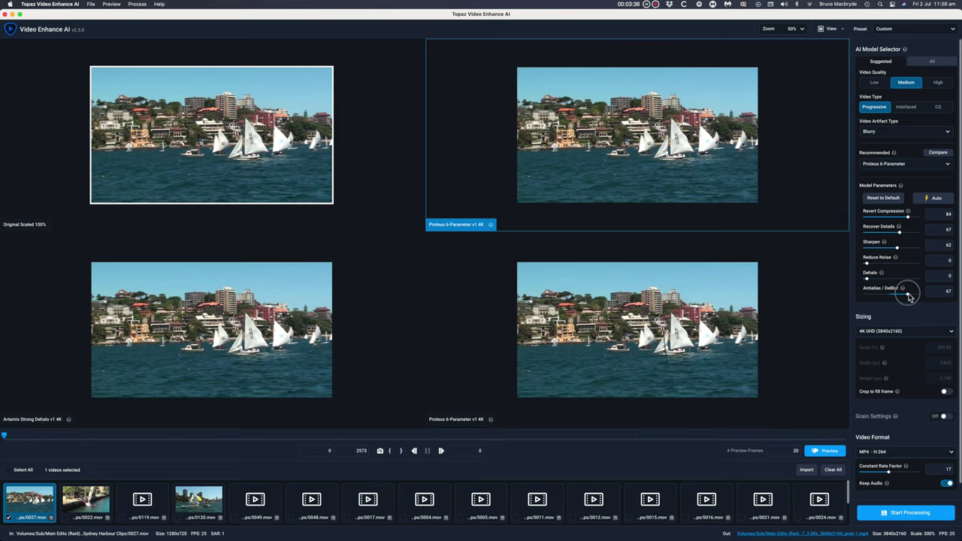
left_click(829, 451)
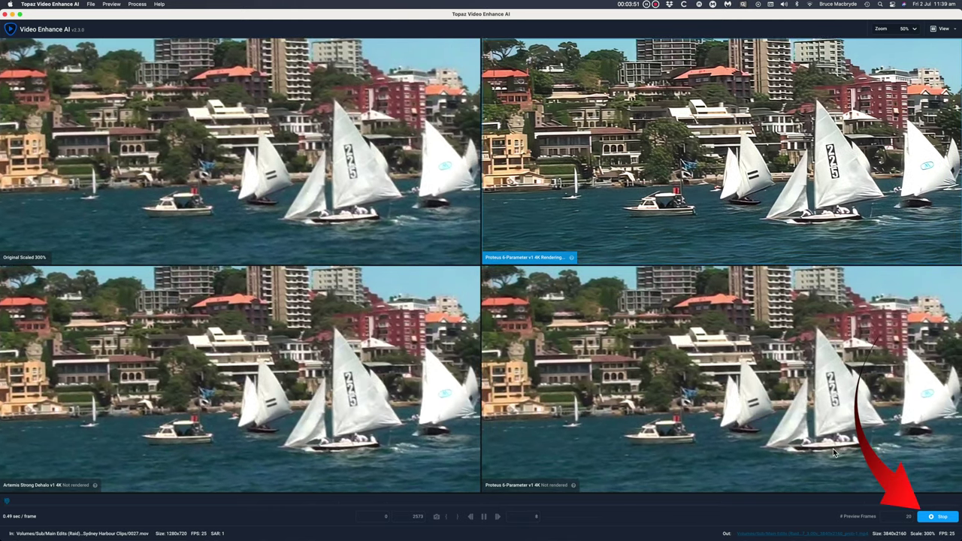
Stop rendering the remaining Proteus 6-Parameter version and pause the preview playback
left_click(945, 519)
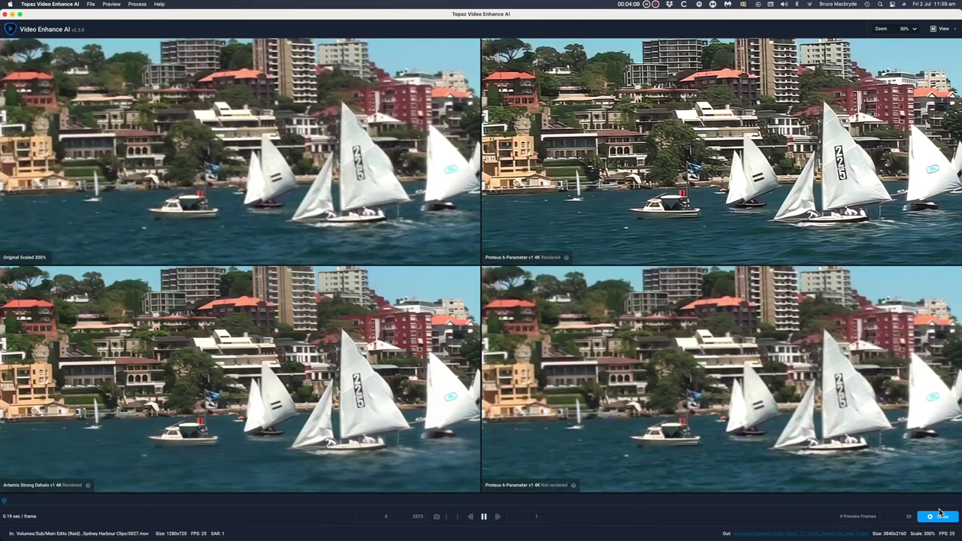
left_click(485, 517)
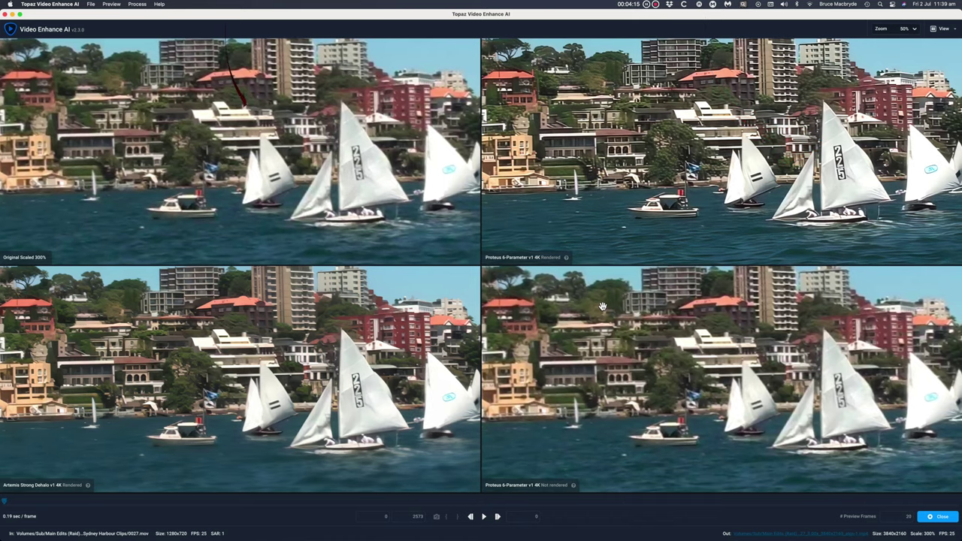
Compare the detail of the boats, sail number and shoreline buildings between the original and the Proteus and Artemis Strong Dehalo versions up close
scroll(655, 233, "up", 2)
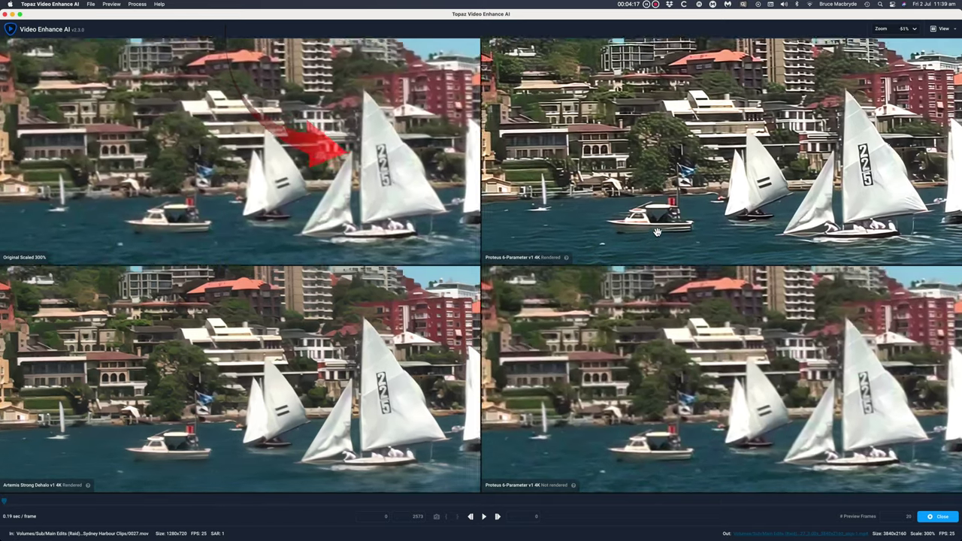
scroll(655, 233, "up", 5)
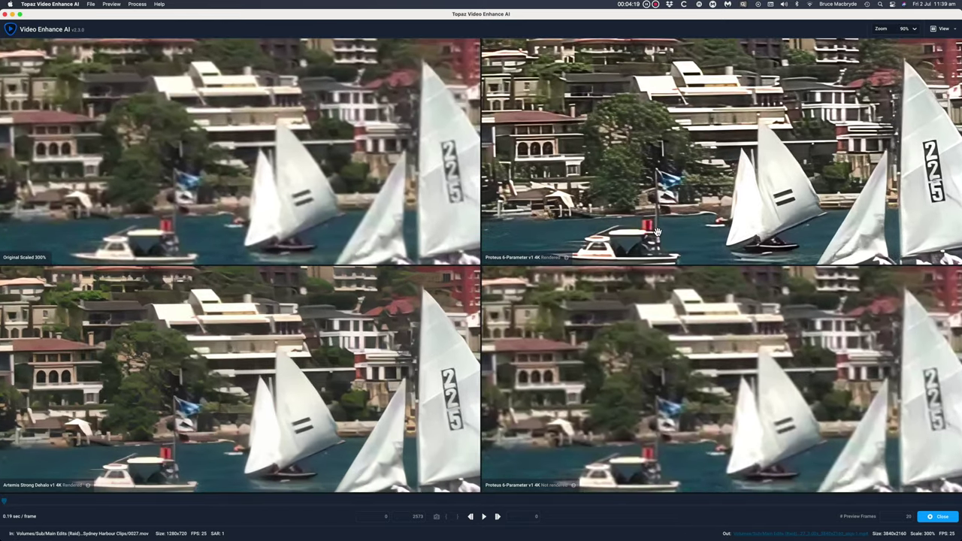
scroll(656, 233, "down", 6)
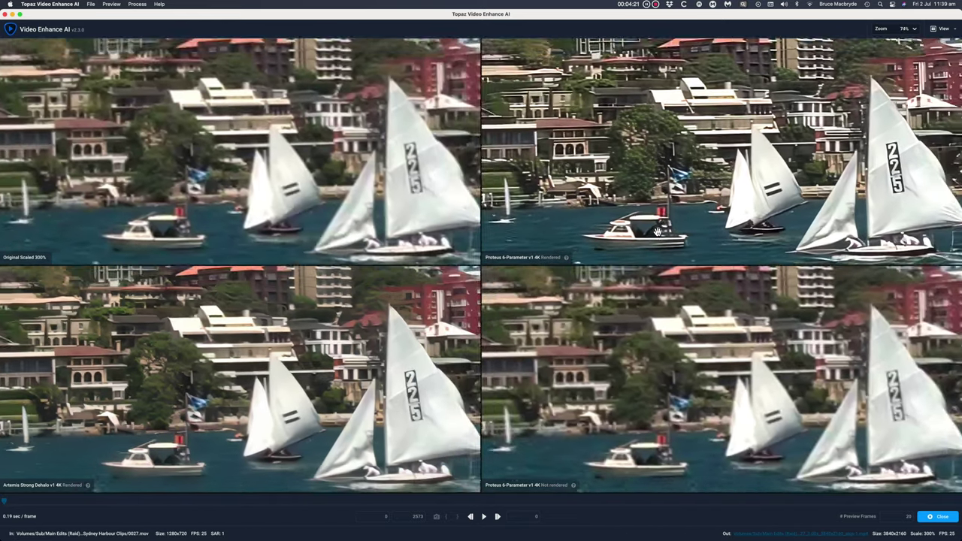
scroll(655, 232, "down", 4)
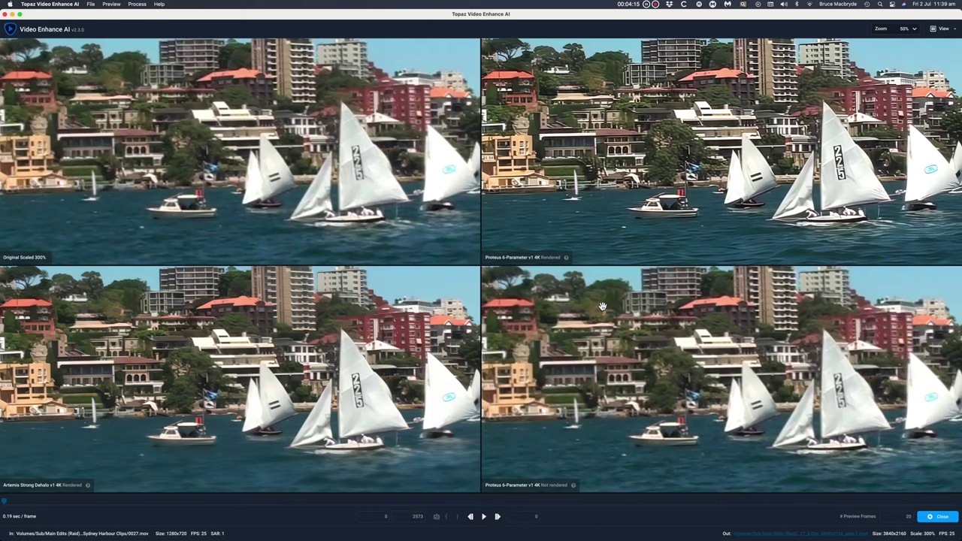
scroll(656, 233, "up", 2)
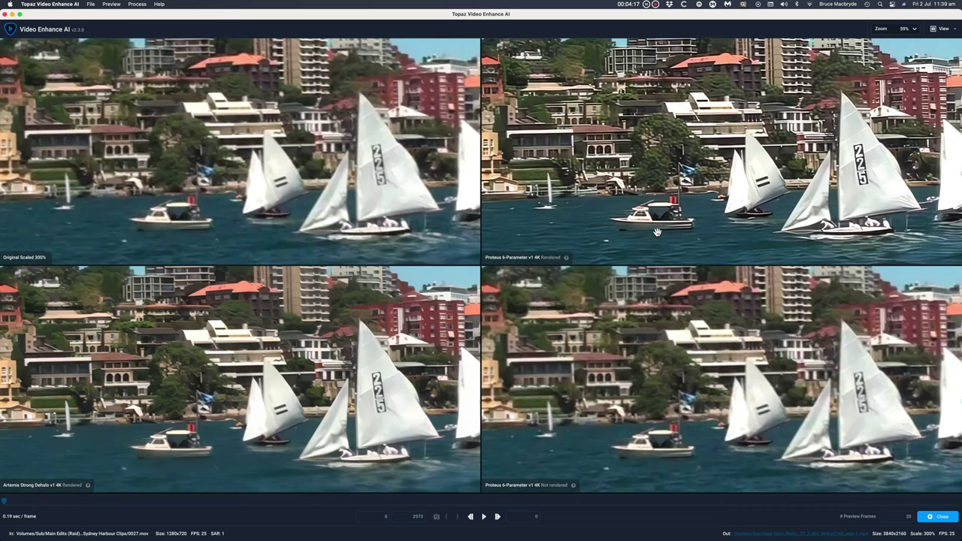
scroll(656, 232, "up", 5)
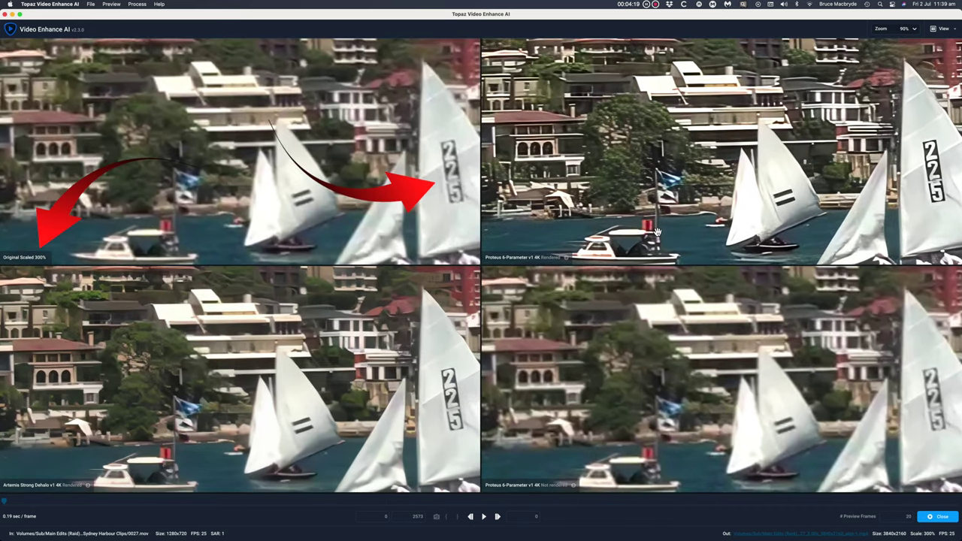